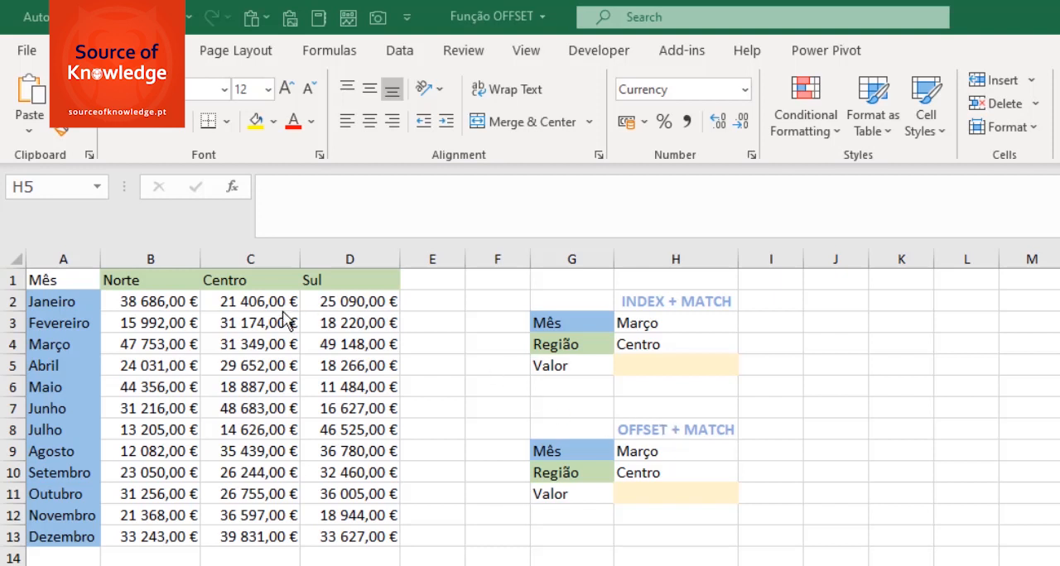
- Review the lookup ranges by selecting the region headers in B1:D1 and the month names in A2:A13
{"action": "left_click", "coordinate": [113, 279]}
{"action": "type", "text": "="}
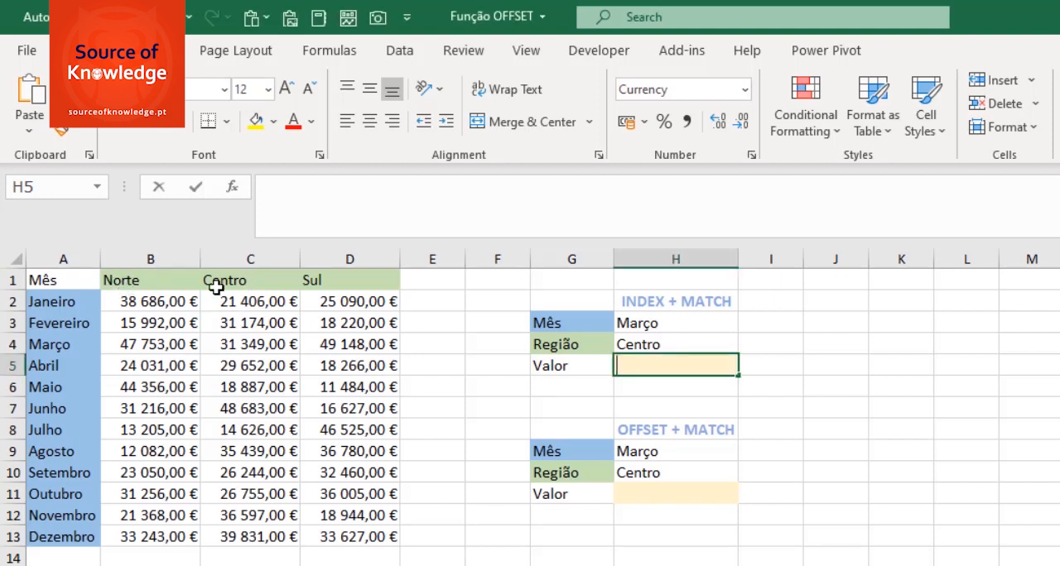
{"action": "left_click_drag", "start_coordinate": [132, 279], "coordinate": [348, 282]}
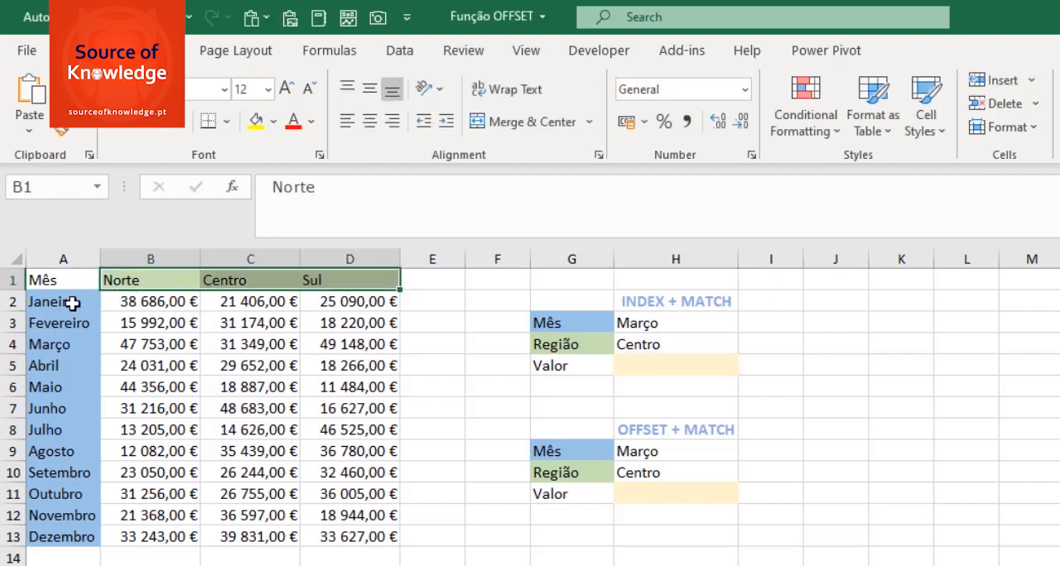
{"action": "left_click_drag", "start_coordinate": [74, 303], "coordinate": [52, 545]}
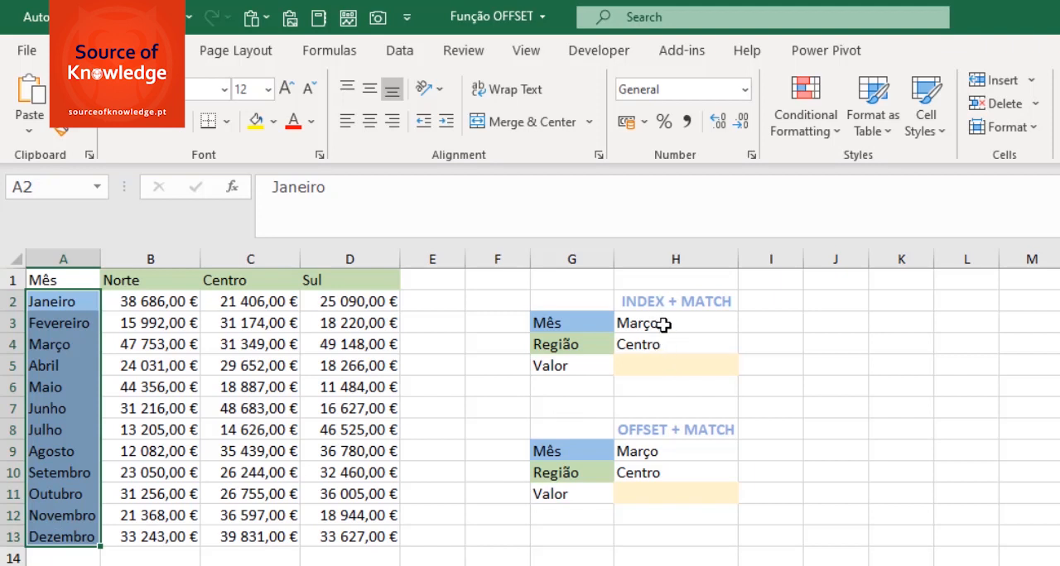
- Start an INDEX formula in the INDEX + MATCH Valor cell H5, using B2:D13 as the array
{"action": "left_click", "coordinate": [645, 368]}
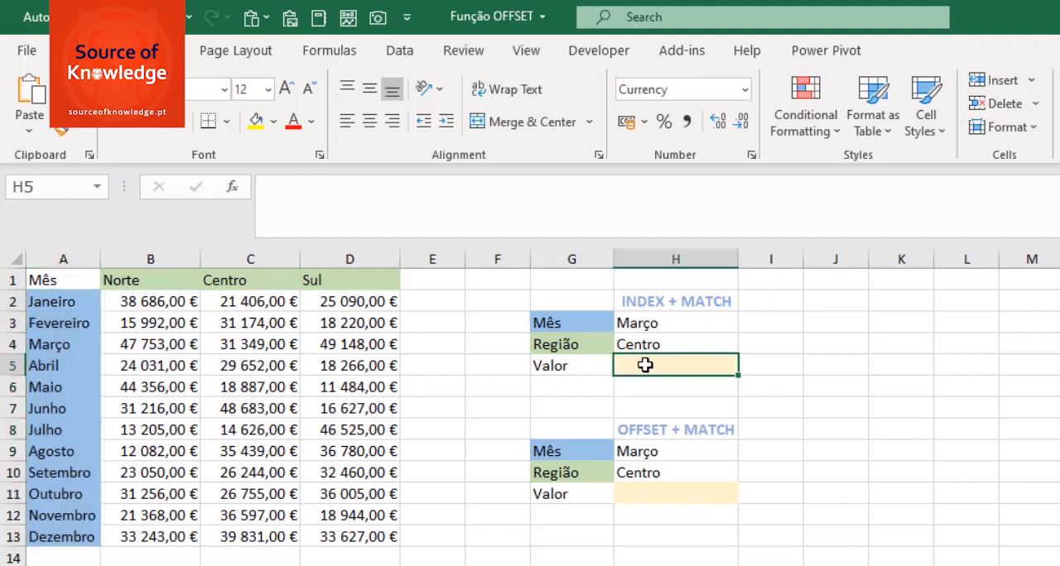
{"action": "type", "text": "=IND"}
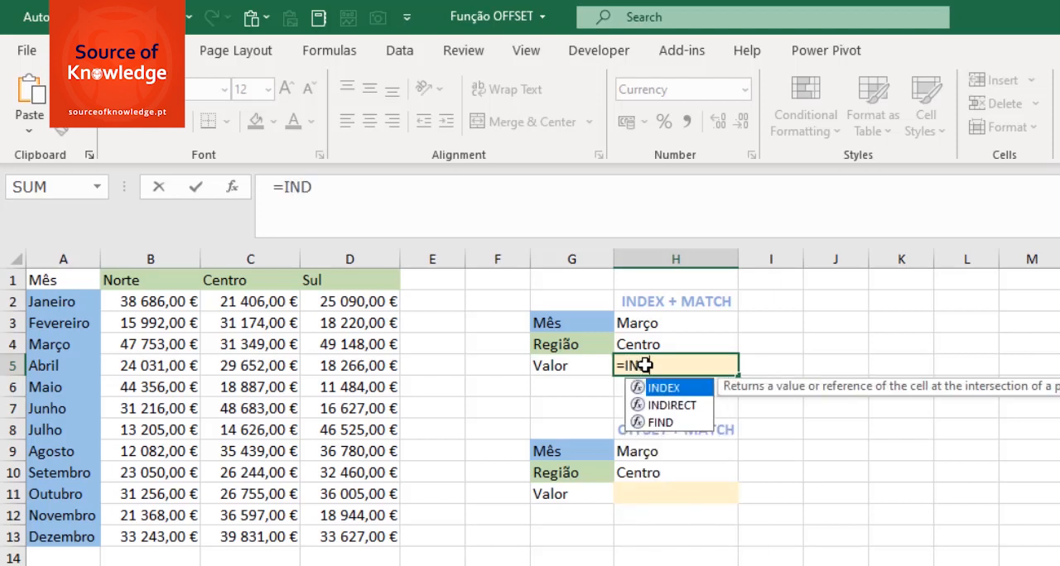
{"action": "type", "text": "EX("}
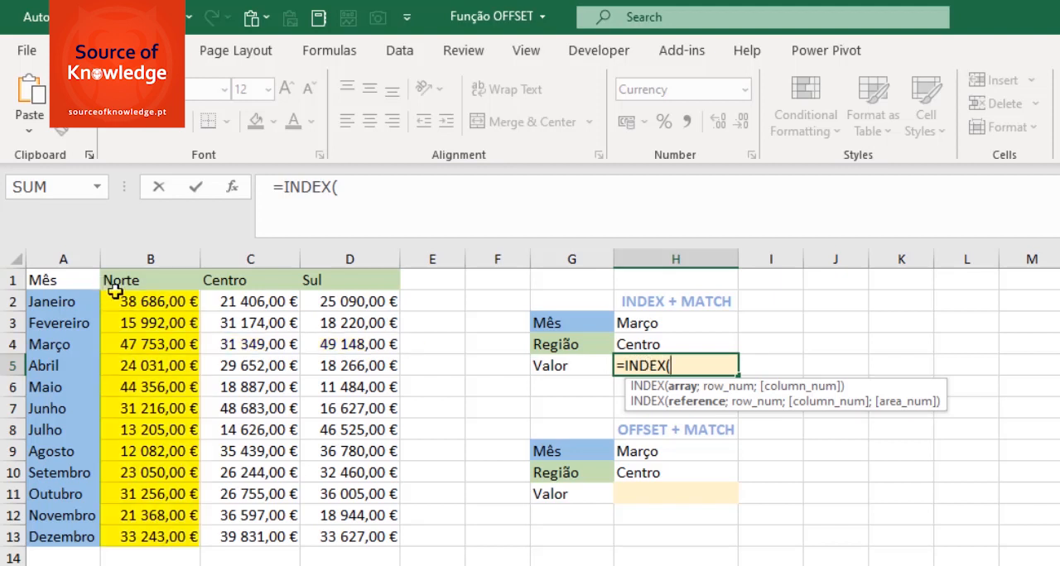
{"action": "left_click_drag", "start_coordinate": [108, 302], "coordinate": [377, 536]}
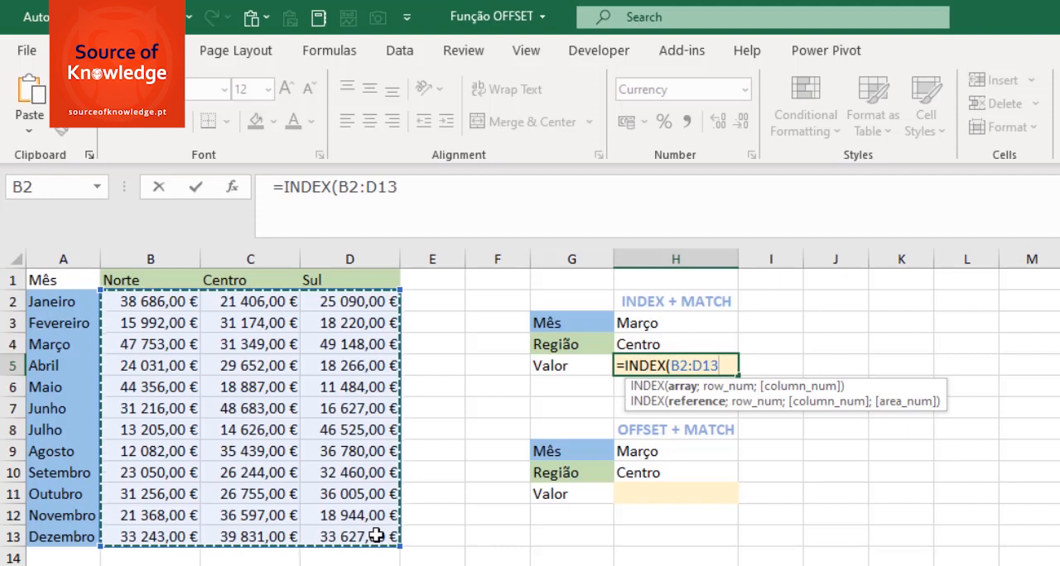
{"action": "type", "text": ";"}
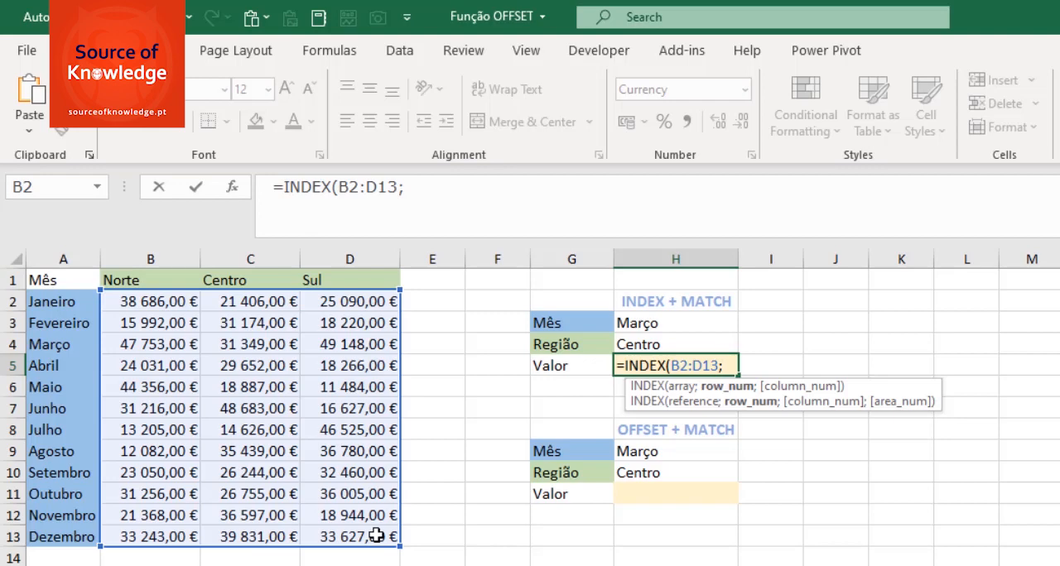
- Add a MATCH as the INDEX row number, looking up month H3 in A2:A13 with exact match 0
{"action": "type", "text": "MATC"}
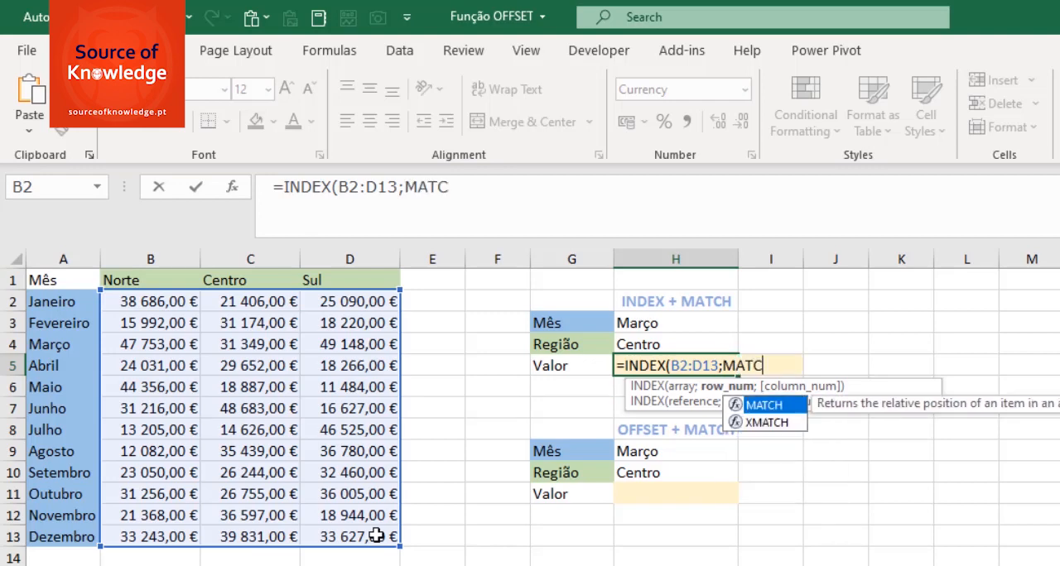
{"action": "type", "text": "H("}
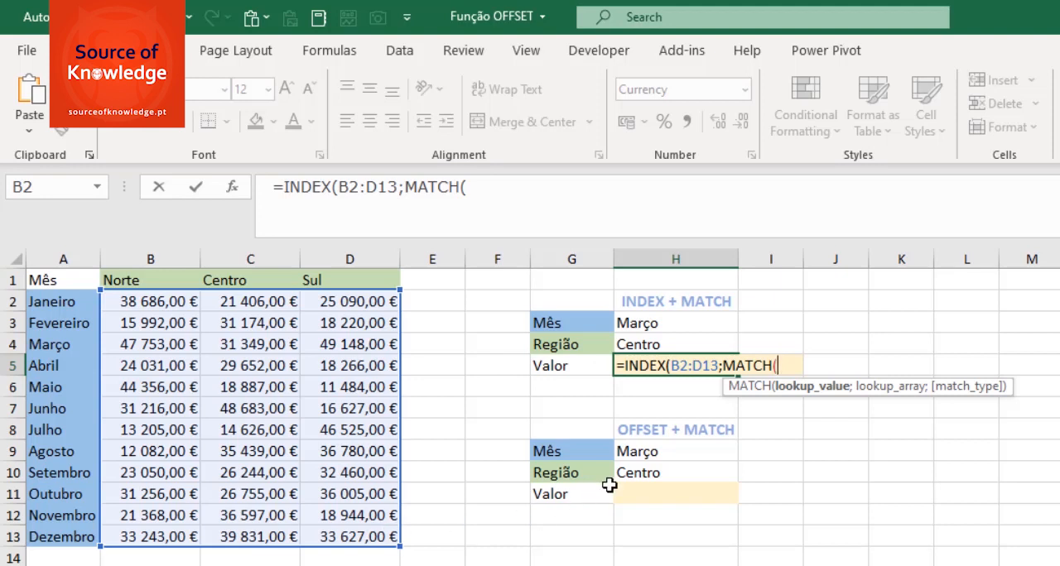
{"action": "left_click", "coordinate": [655, 324]}
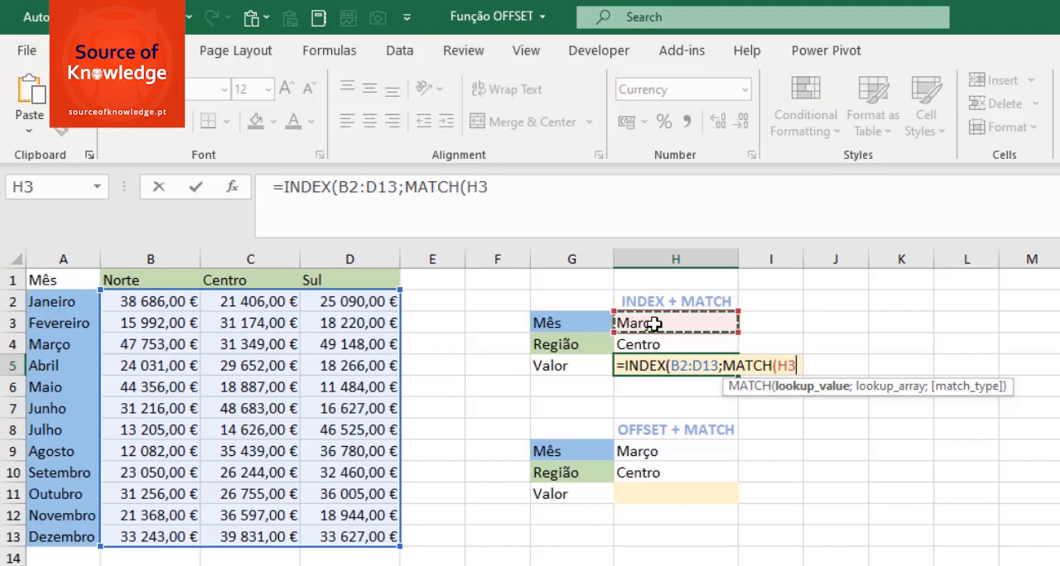
{"action": "type", "text": ";"}
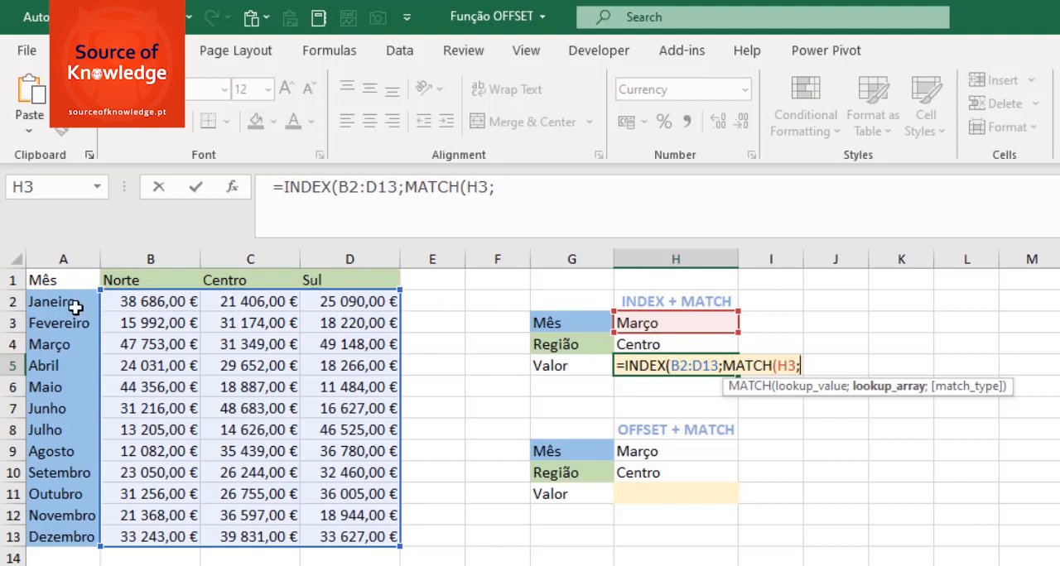
{"action": "left_click_drag", "start_coordinate": [72, 303], "coordinate": [57, 538]}
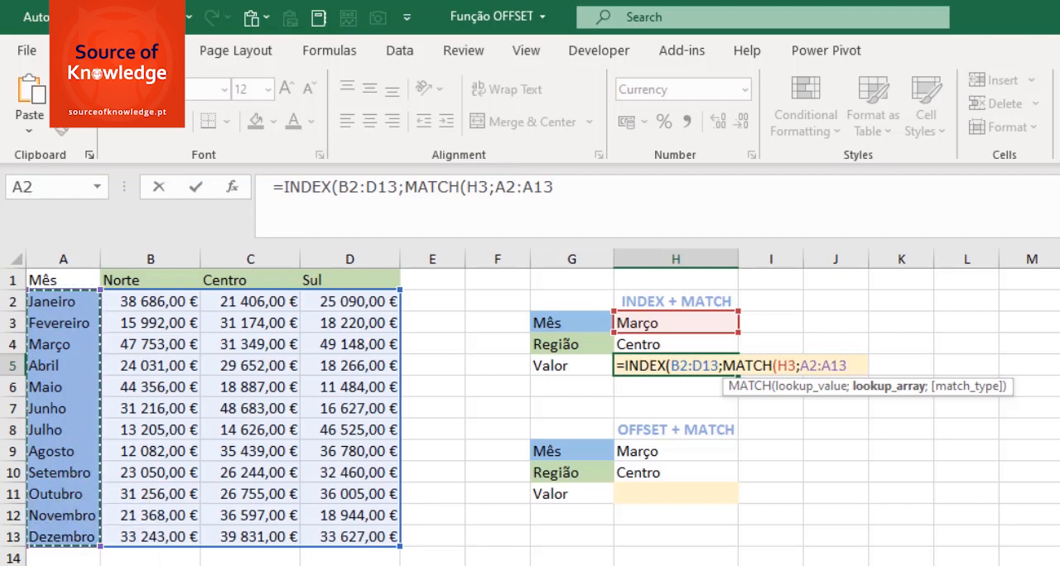
{"action": "type", "text": ";"}
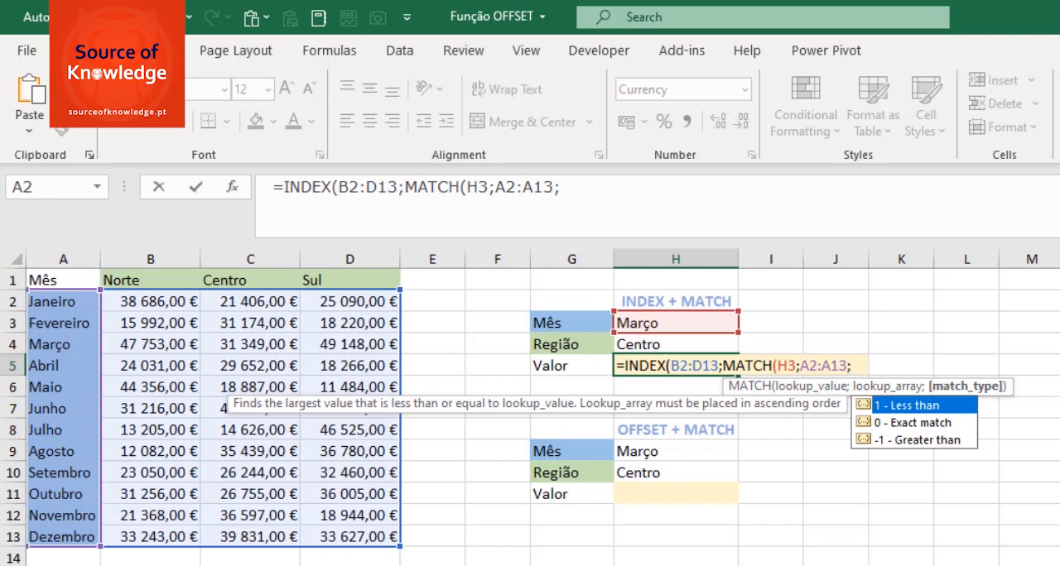
{"action": "type", "text": "0"}
{"action": "key", "text": "Escape"}
{"action": "type", "text": ");"}
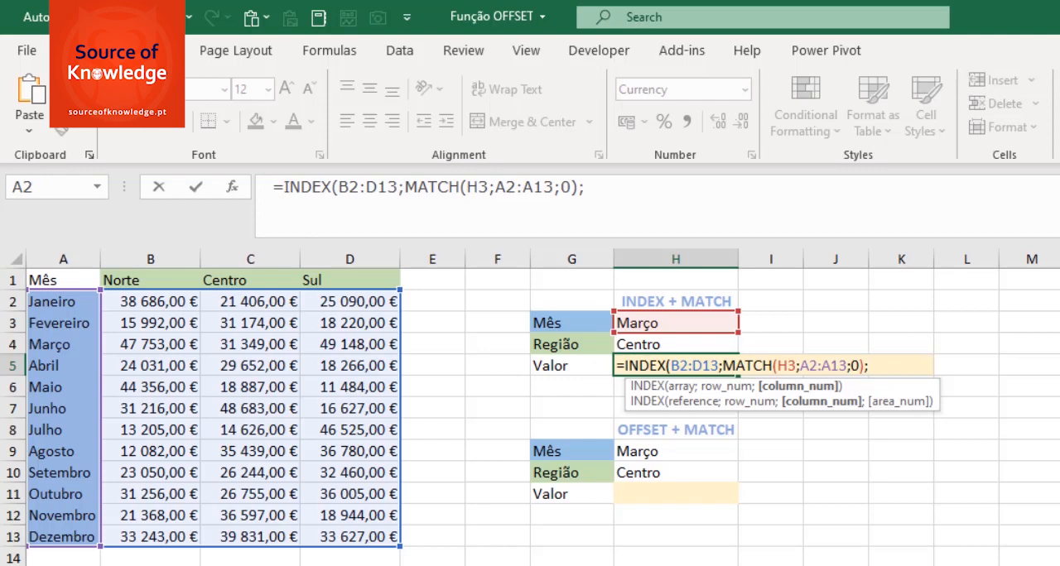
- Add a MATCH as the column number, looking up region H4 in B1:D1 with exact match 0, and complete the INDEX formula
{"action": "type", "text": "MATC"}
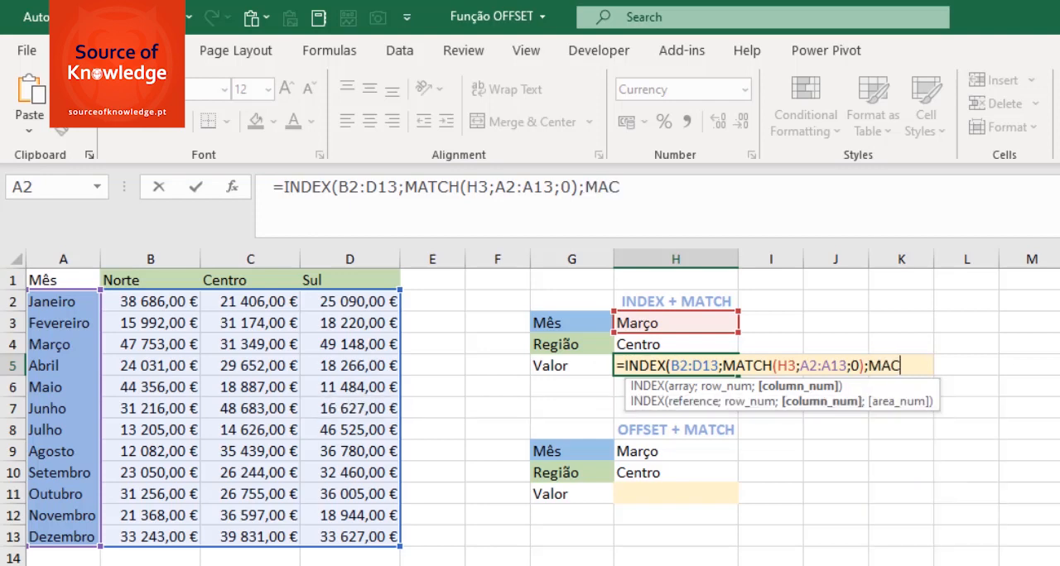
{"action": "key", "text": "BackSpace"}
{"action": "type", "text": "TCH("}
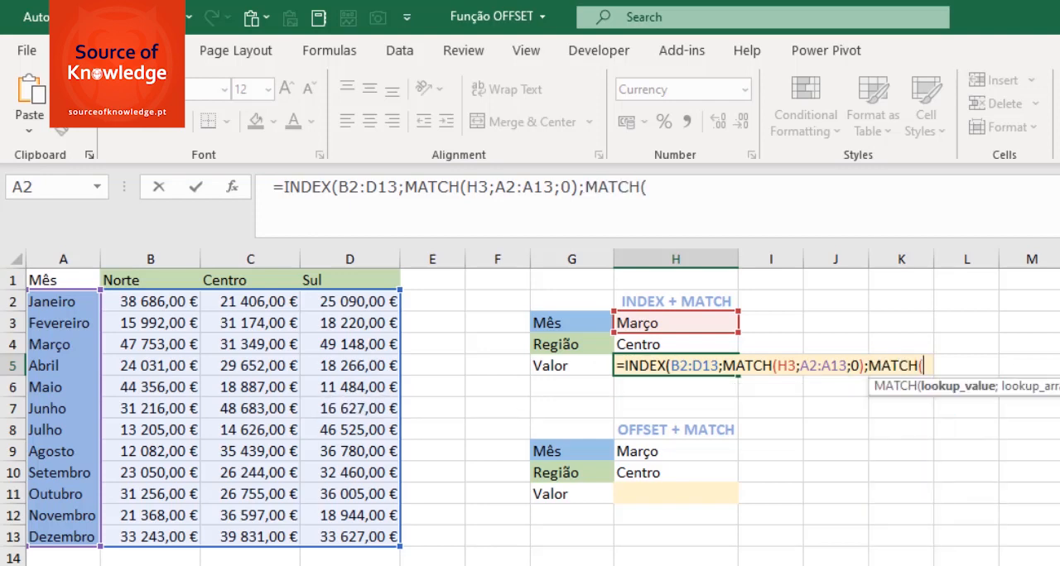
{"action": "left_click", "coordinate": [644, 344]}
{"action": "type", "text": ";"}
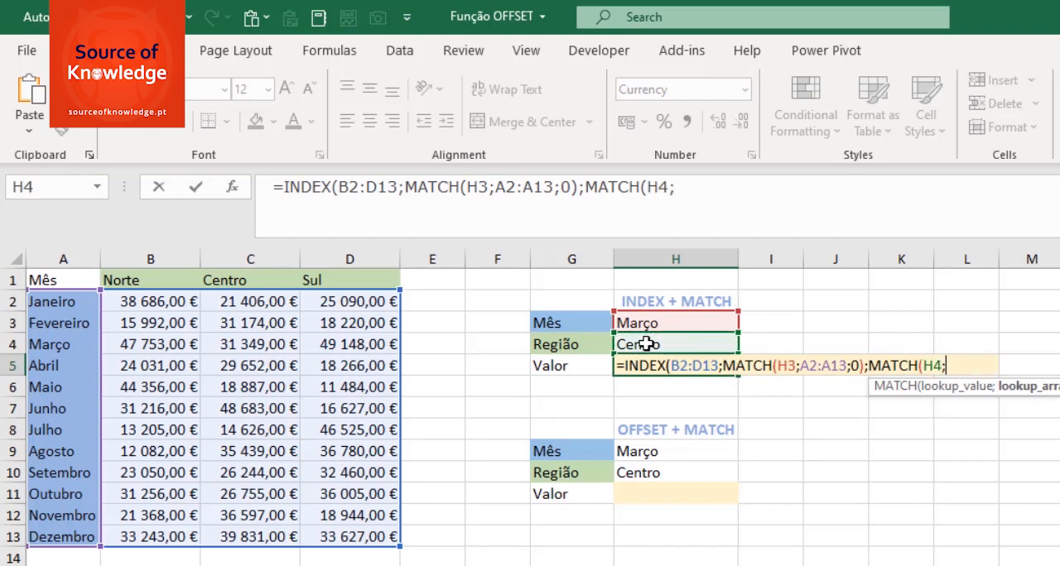
{"action": "left_click_drag", "start_coordinate": [118, 279], "coordinate": [352, 286]}
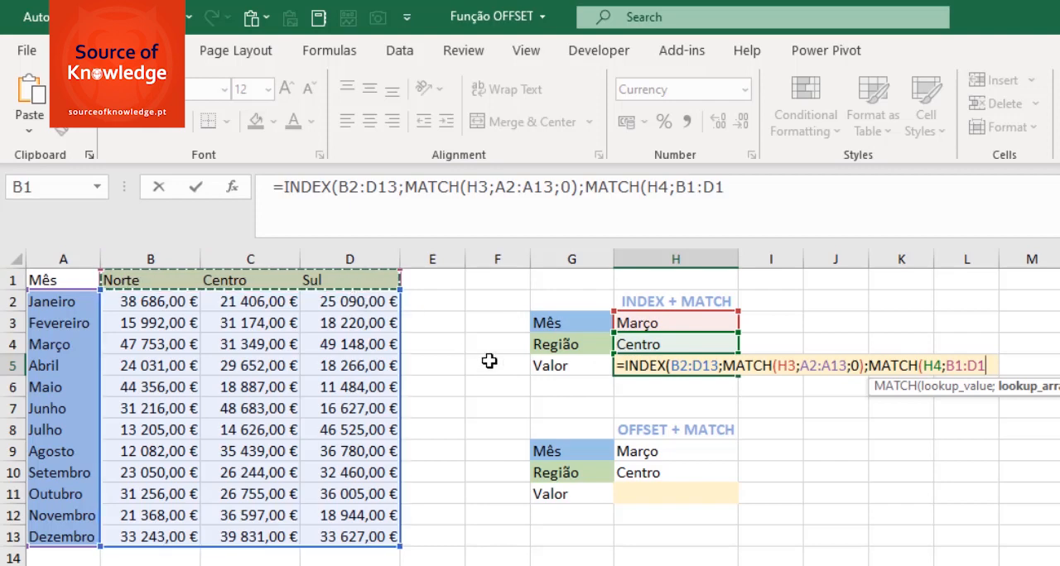
{"action": "type", "text": ";"}
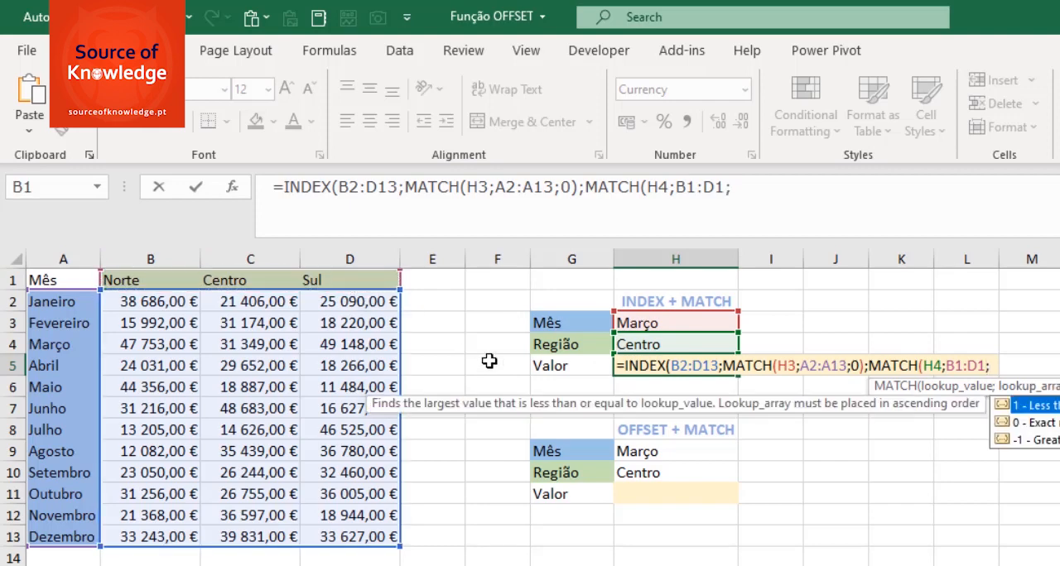
{"action": "type", "text": "0"}
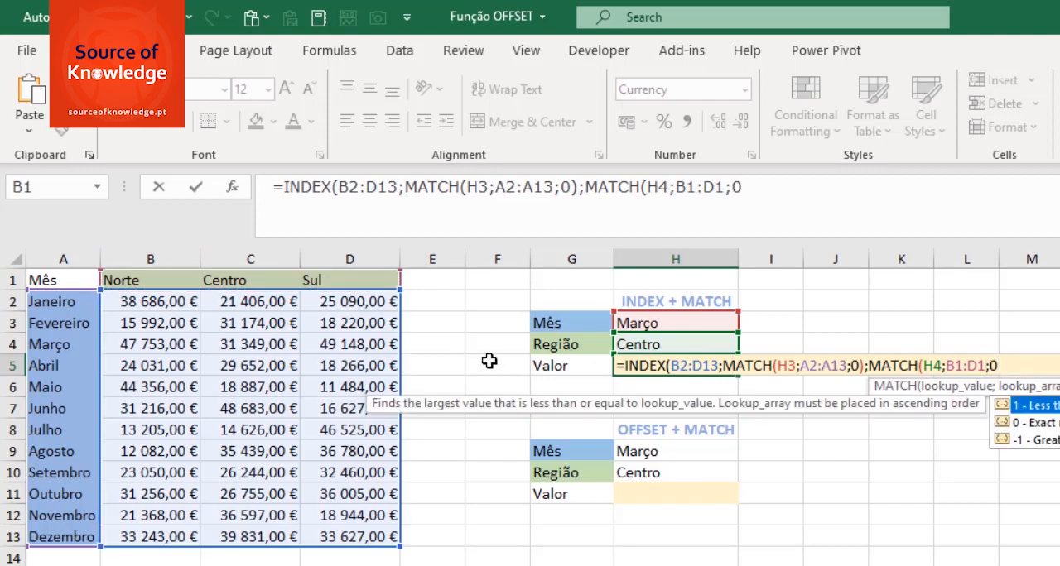
{"action": "type", "text": ")"}
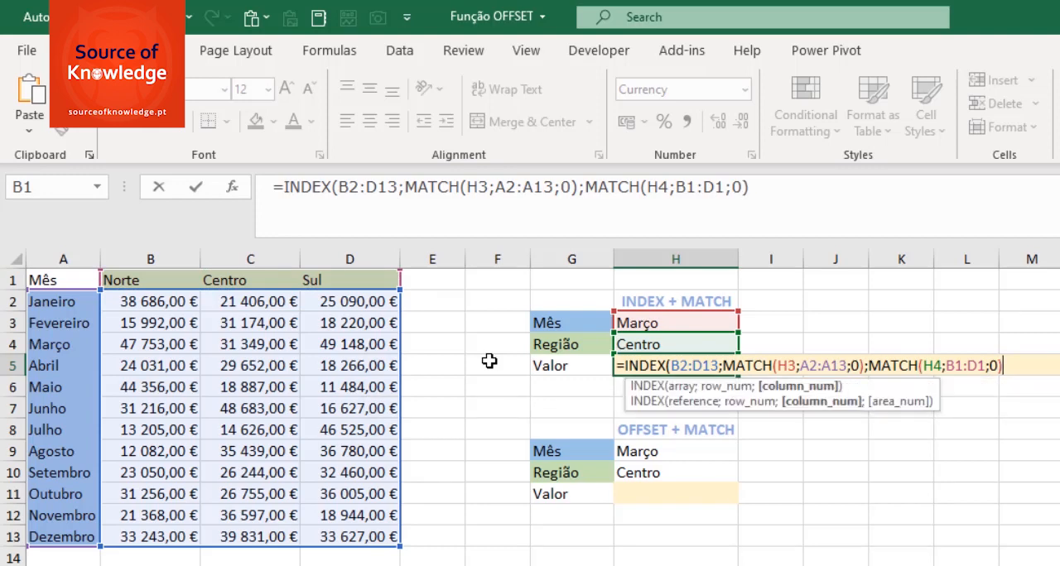
{"action": "type", "text": ")"}
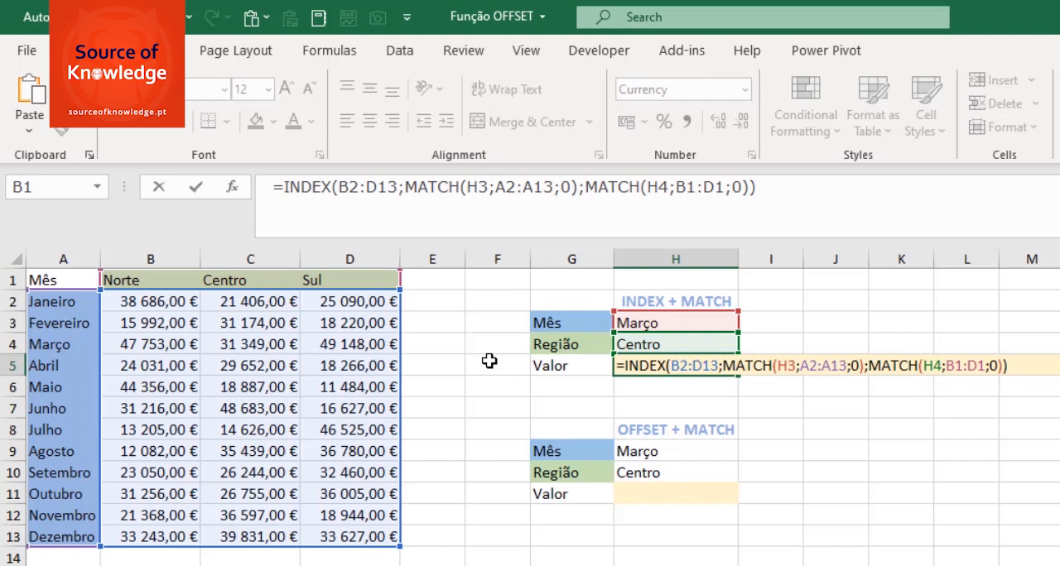
{"action": "key", "text": "Return"}
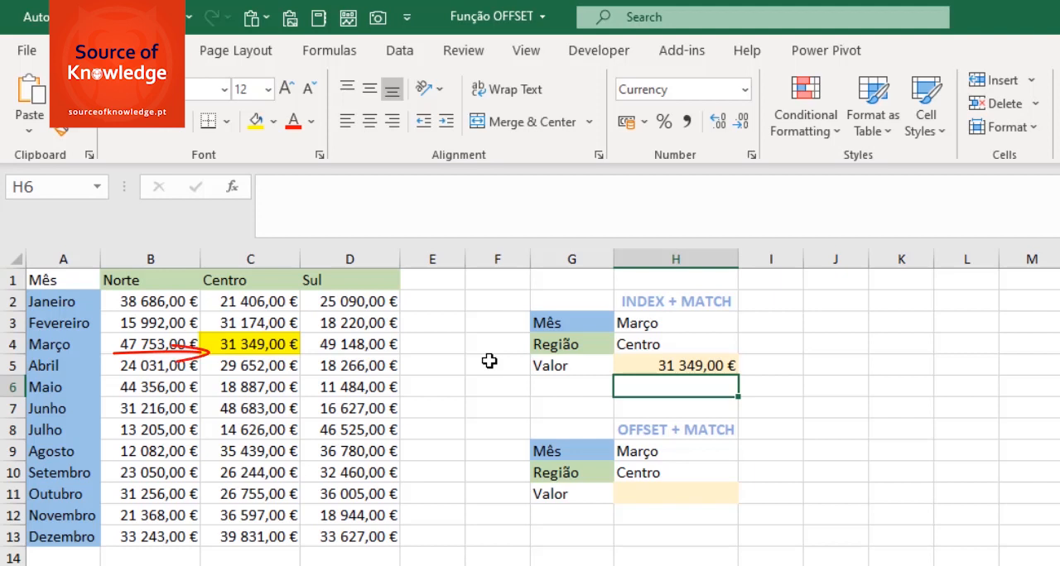
{"action": "left_click", "coordinate": [270, 348]}
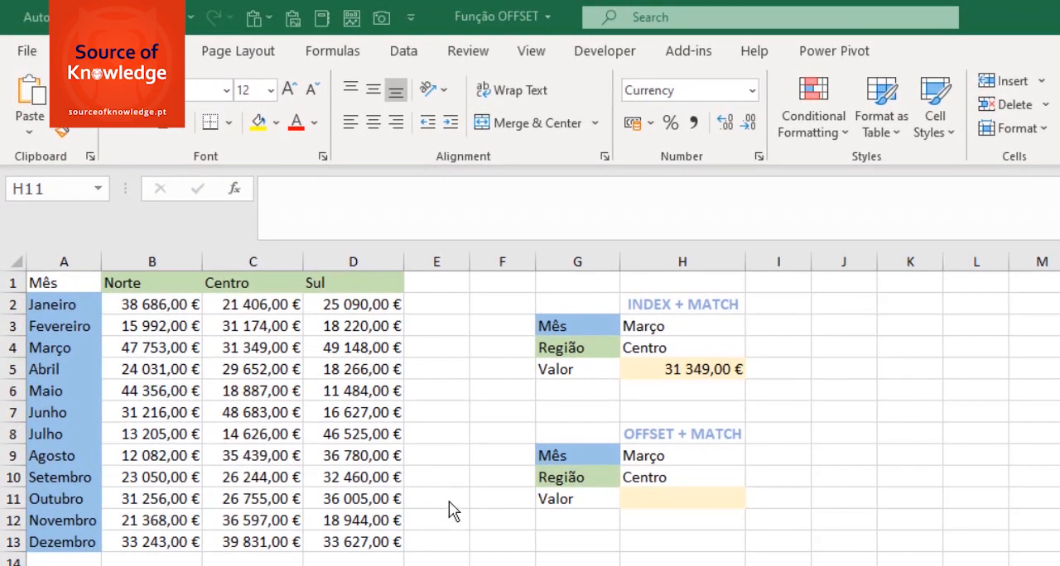
- Start an OFFSET formula in the OFFSET + MATCH Valor cell H11, with A1 as the reference
{"action": "left_click", "coordinate": [662, 501]}
{"action": "type", "text": "=OFF"}
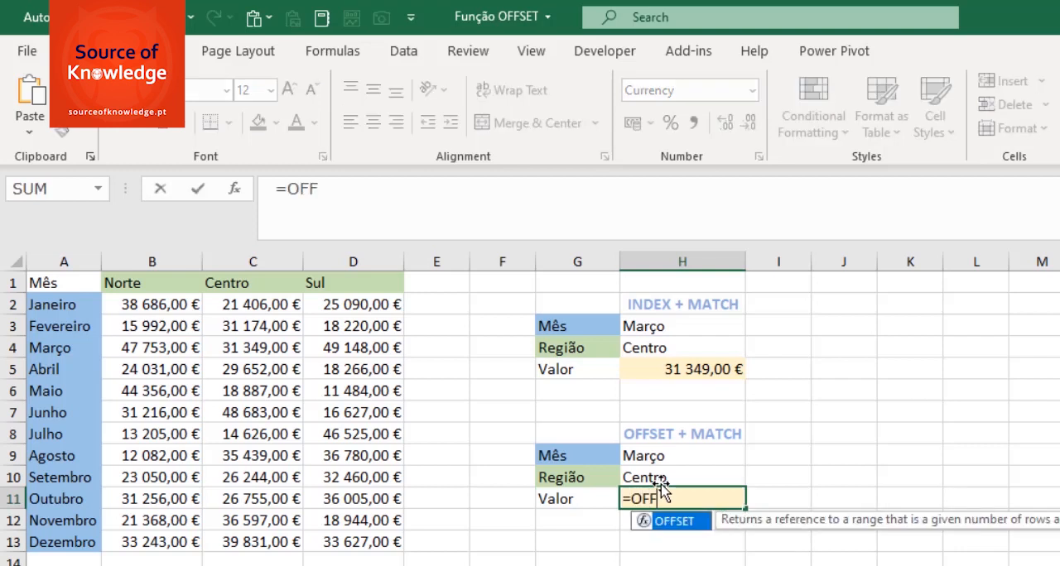
{"action": "key", "text": "Tab"}
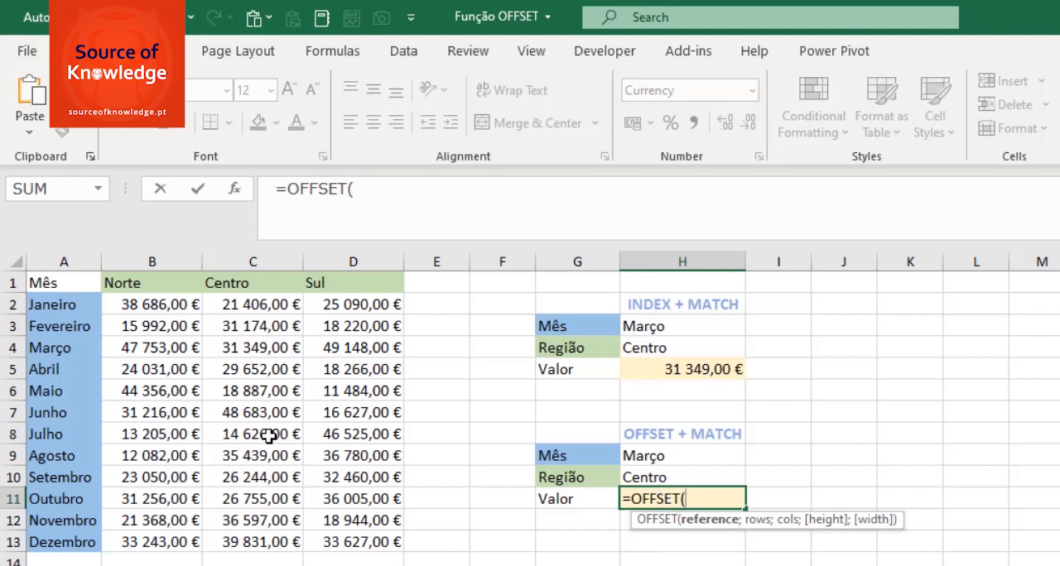
{"action": "left_click", "coordinate": [63, 281]}
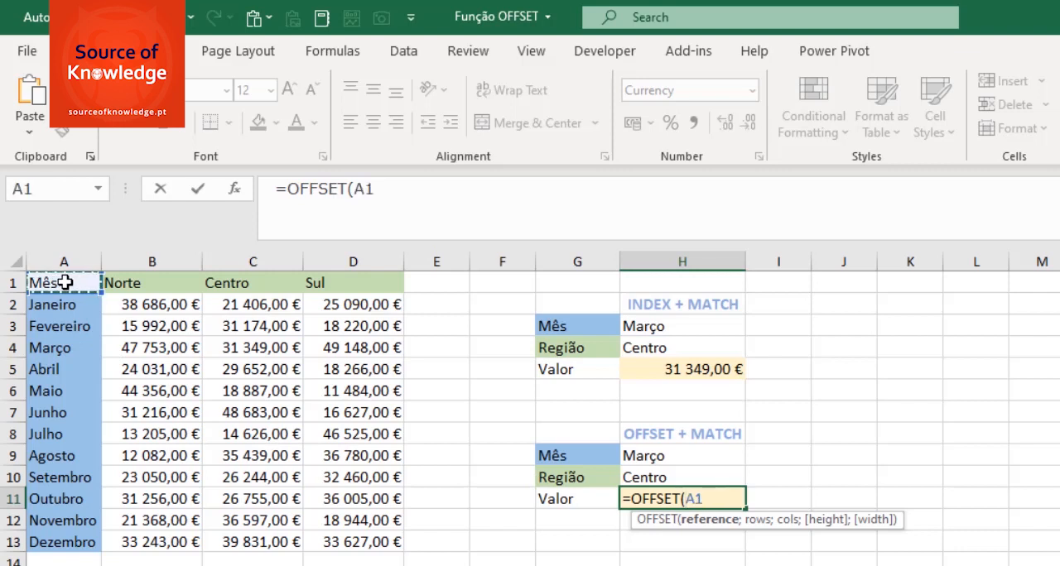
{"action": "type", "text": ";"}
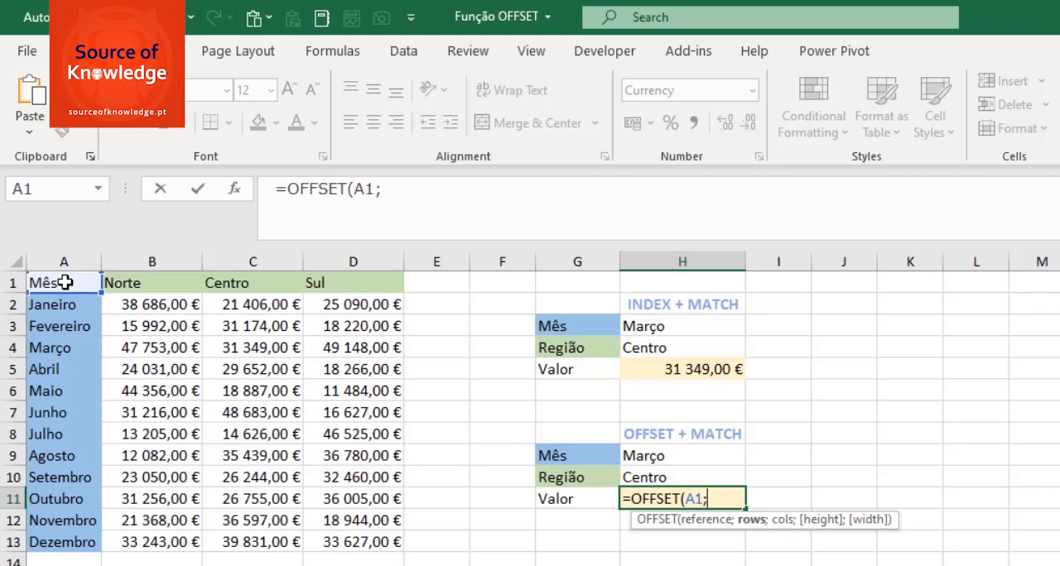
- Add a MATCH as the OFFSET rows argument, looking up month H9 in A2:A13 with exact match 0
{"action": "type", "text": "MATCH("}
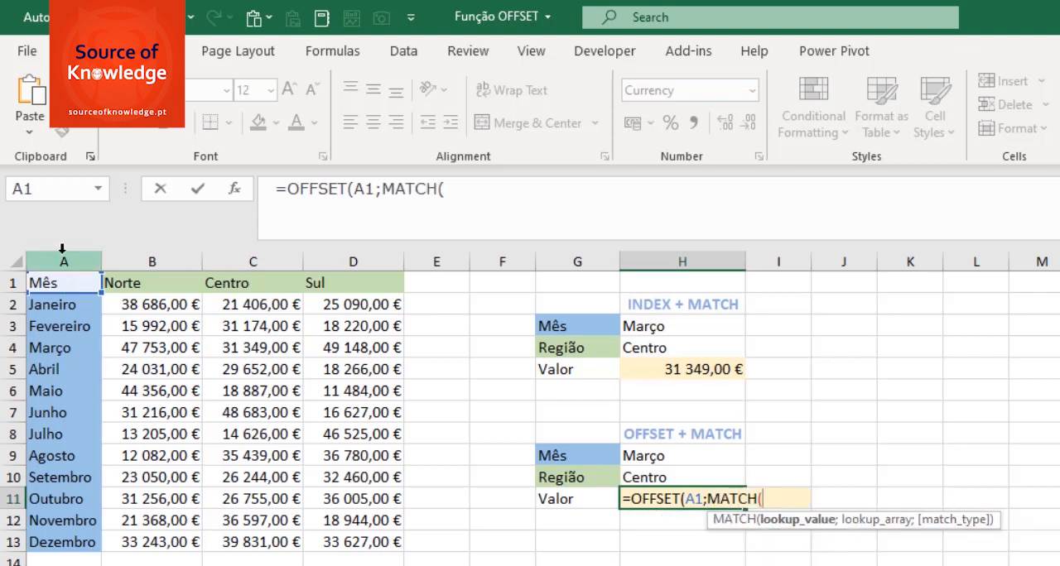
{"action": "left_click", "coordinate": [680, 458]}
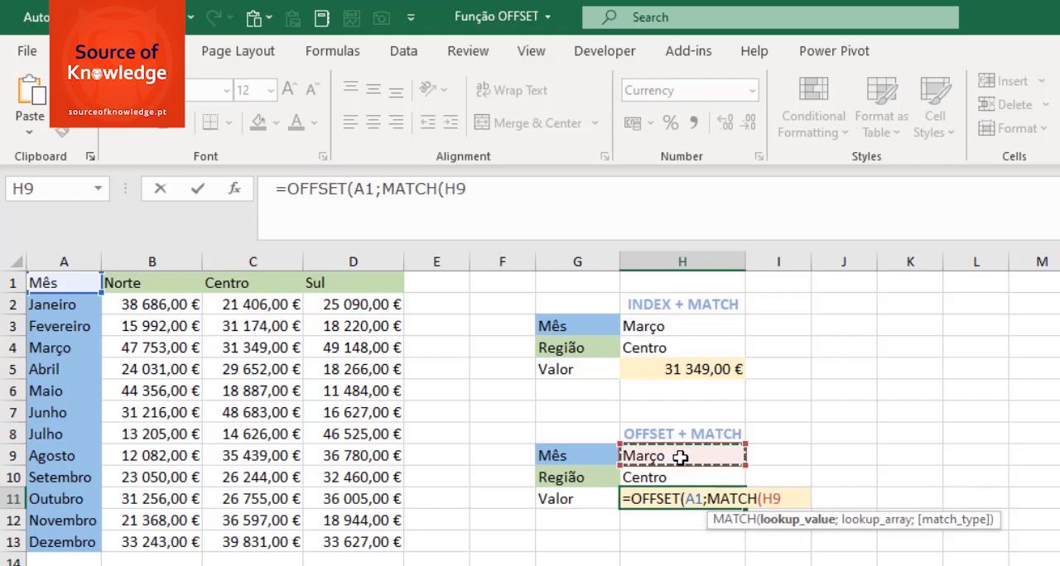
{"action": "type", "text": ";"}
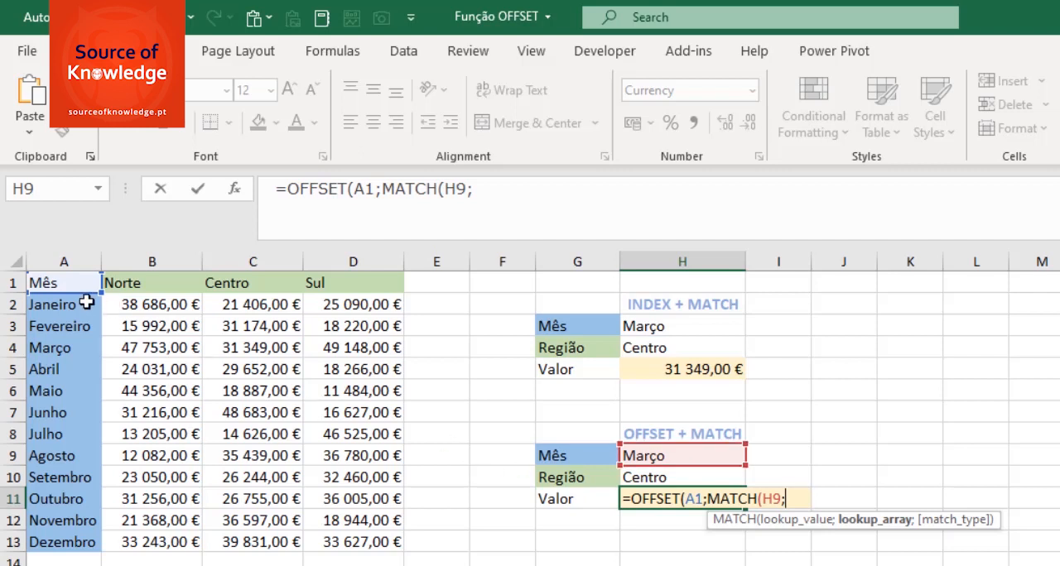
{"action": "left_click_drag", "start_coordinate": [85, 304], "coordinate": [90, 539]}
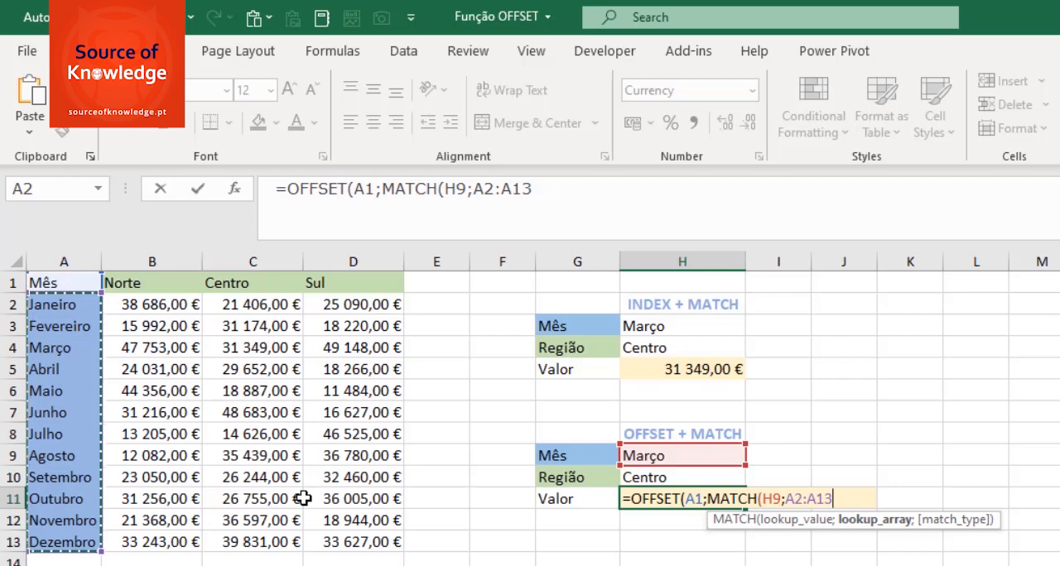
{"action": "type", "text": ";0"}
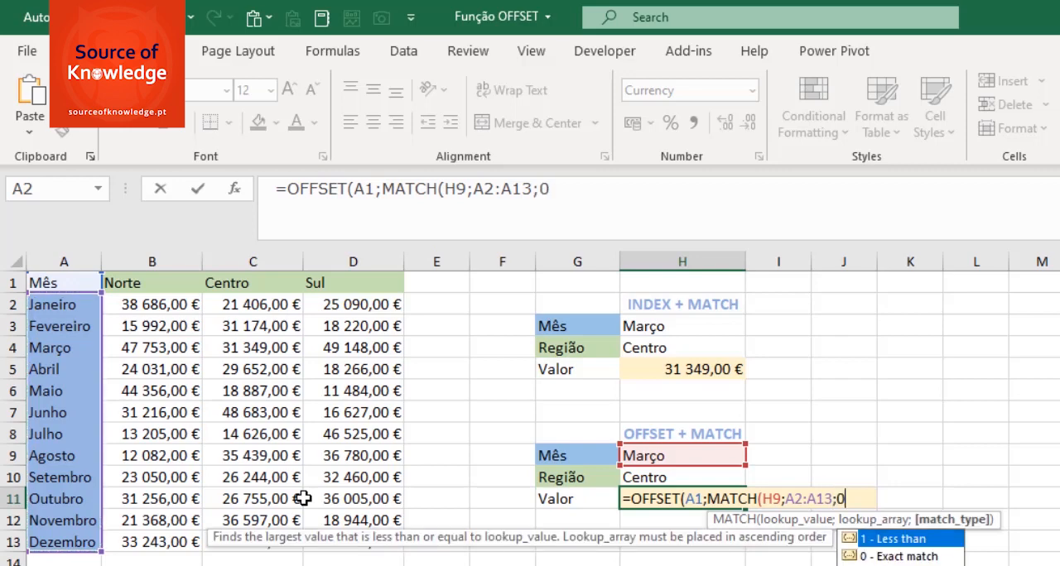
{"action": "type", "text": ");"}
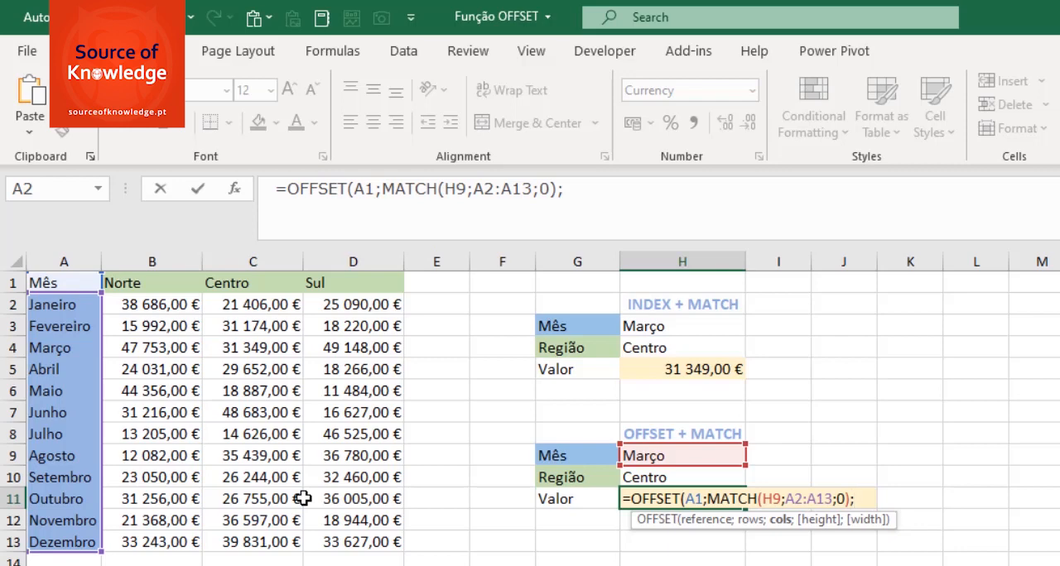
{"action": "type", "text": "MAT"}
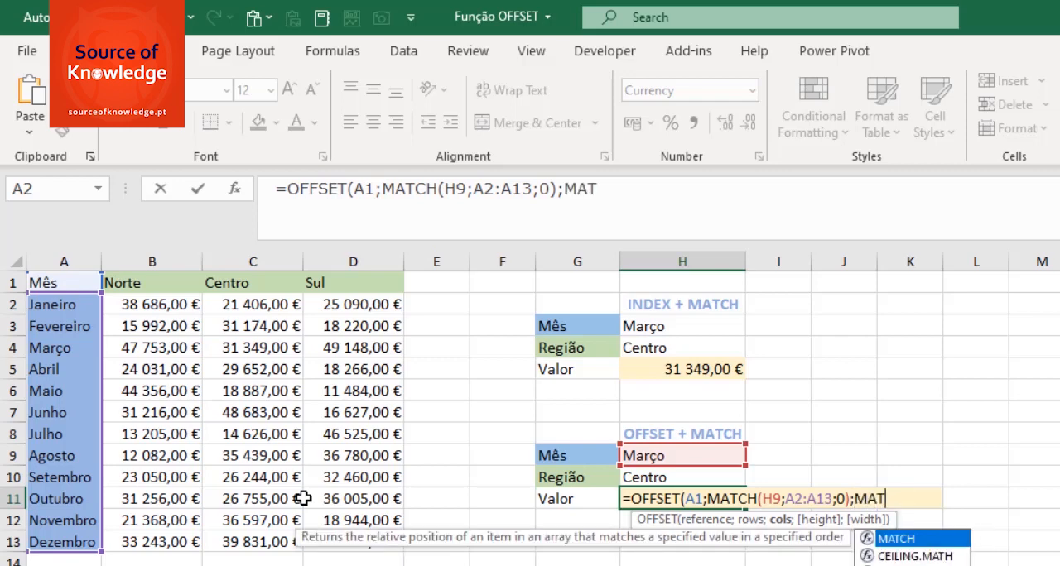
- Add a MATCH as the OFFSET cols argument, looking up region H10 in B1:D1 with exact match 0, and complete the formula
{"action": "key", "text": "Tab"}
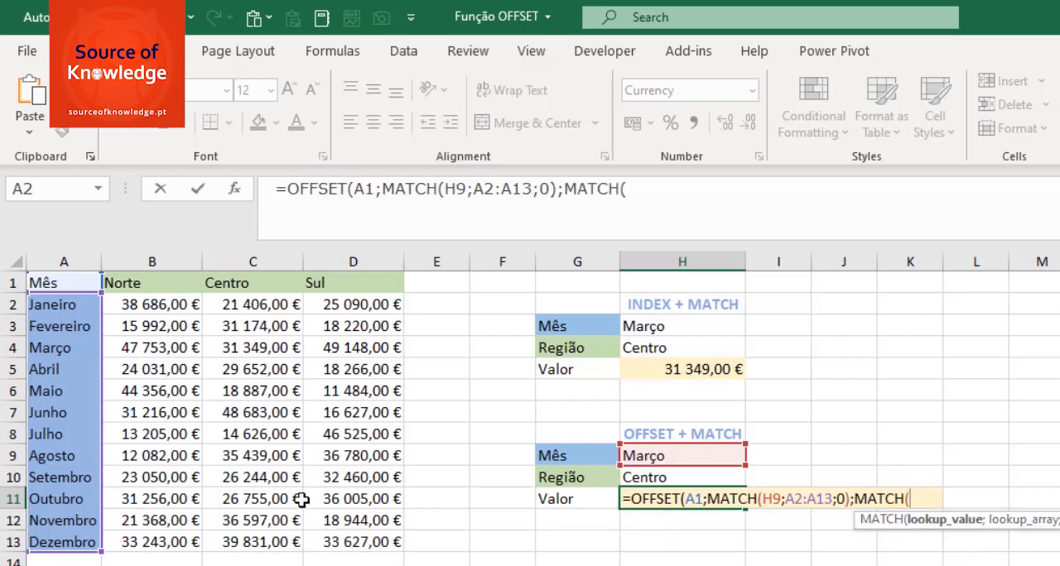
{"action": "left_click", "coordinate": [679, 473]}
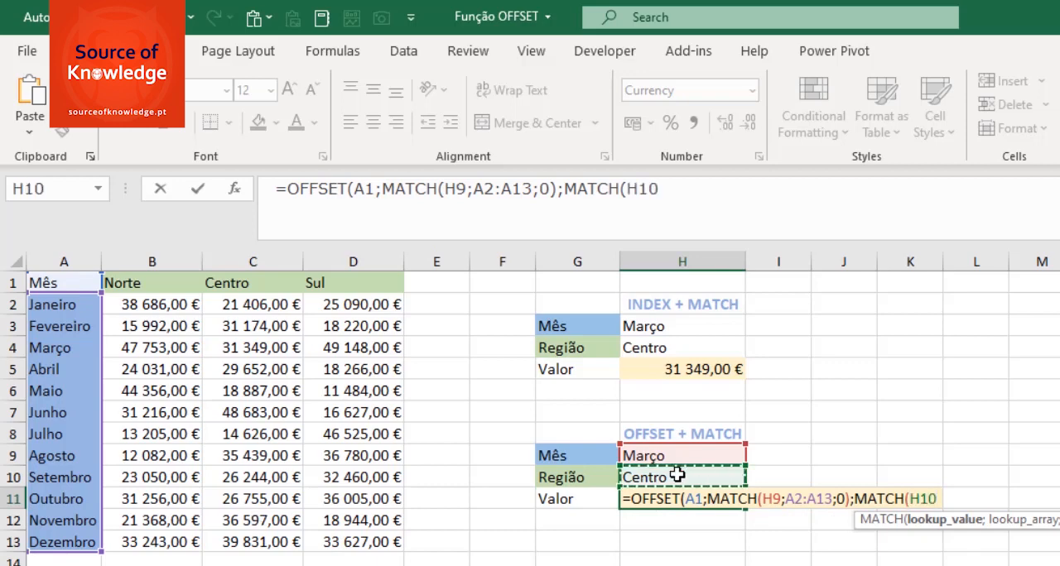
{"action": "type", "text": ";"}
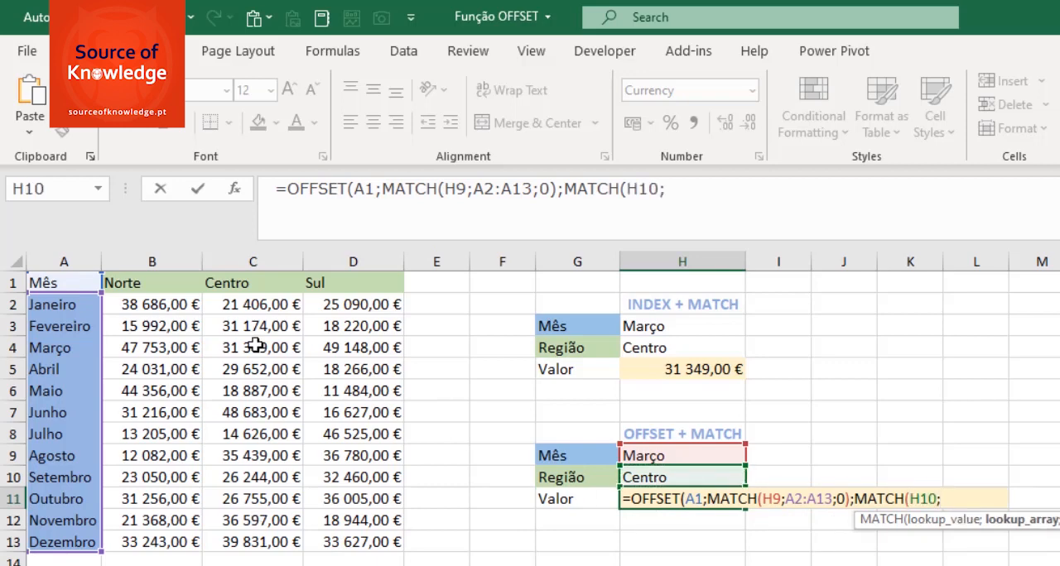
{"action": "left_click_drag", "start_coordinate": [126, 284], "coordinate": [351, 282]}
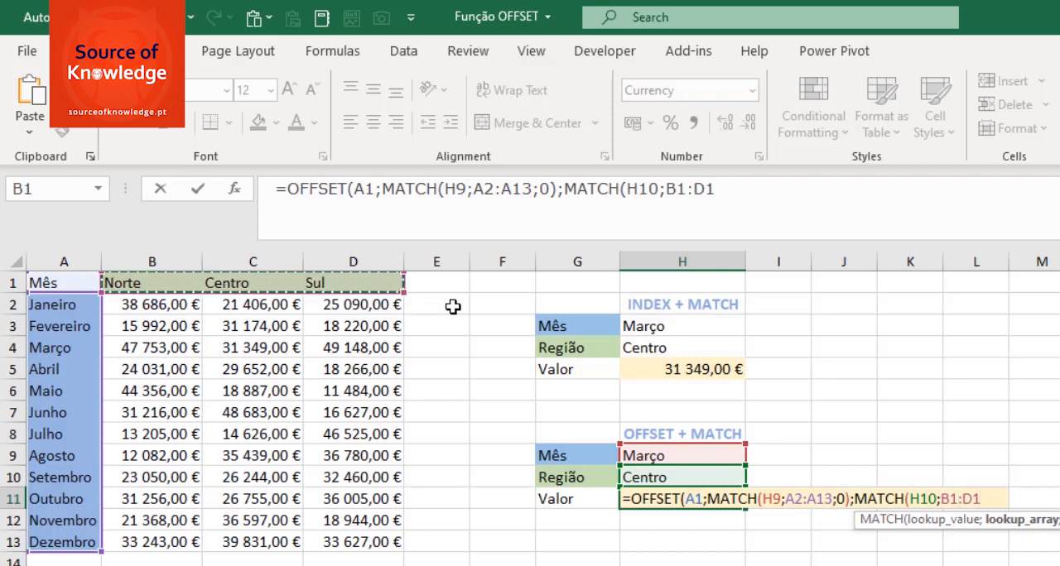
{"action": "type", "text": ";0"}
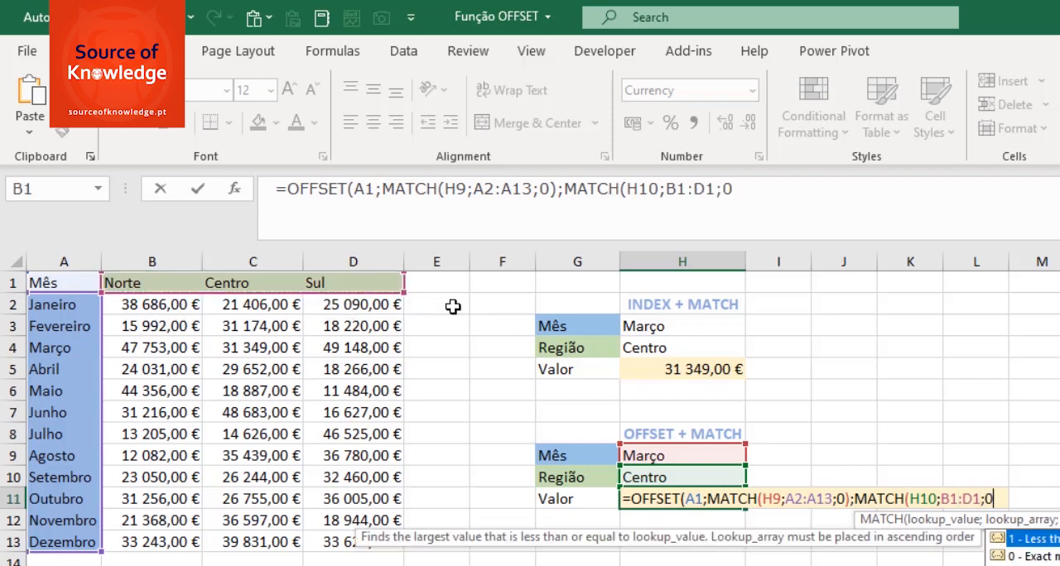
{"action": "type", "text": ")"}
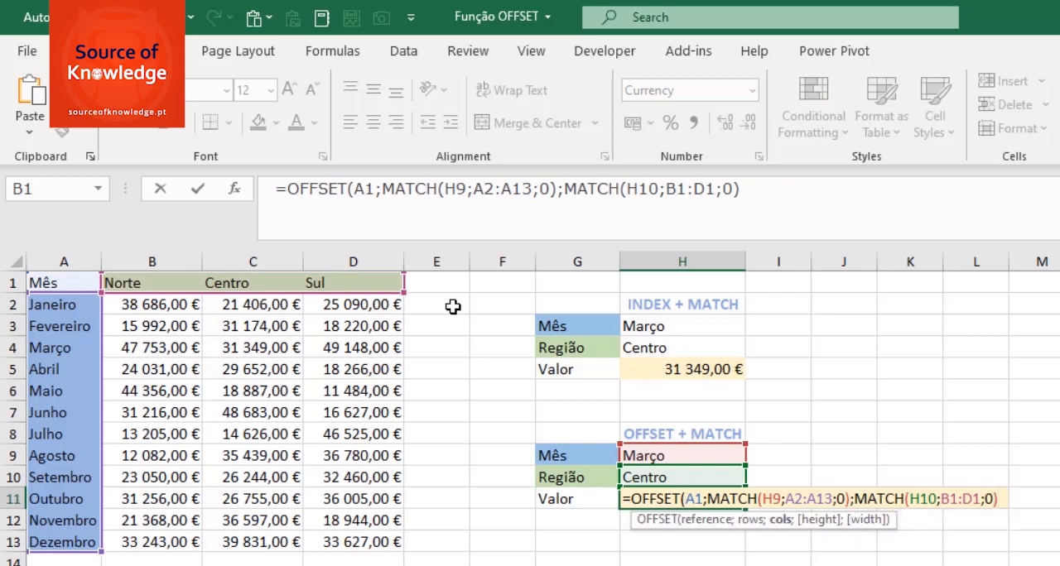
{"action": "type", "text": ")"}
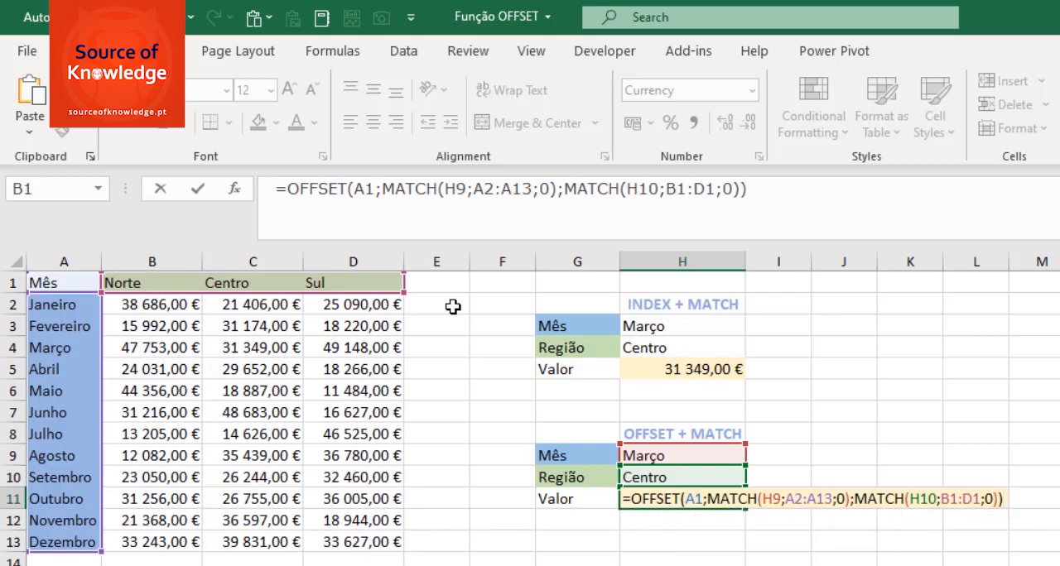
{"action": "key", "text": "Return"}
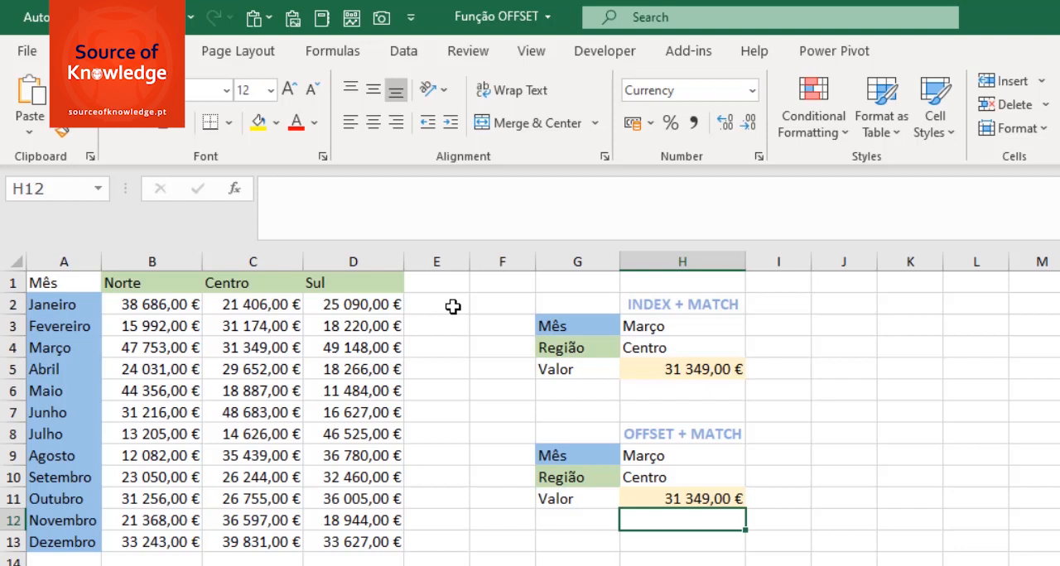
{"action": "key", "text": "Up"}
{"action": "key", "text": "Up"}
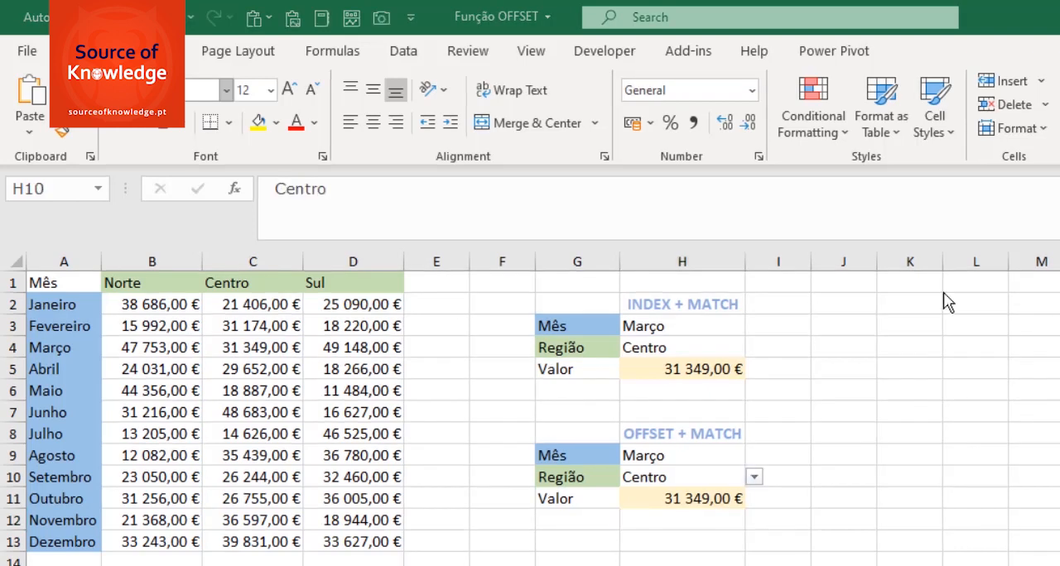
{"action": "key", "text": "F2"}
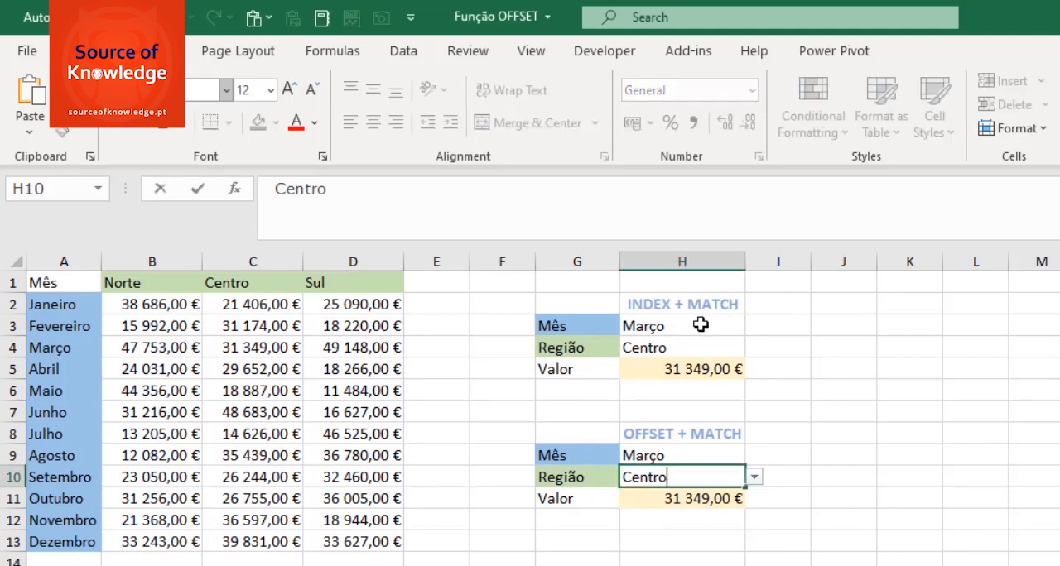
- Set the month to Maio in both the INDEX + MATCH (H3) and OFFSET + MATCH (H9) blocks
{"action": "left_click", "coordinate": [701, 324]}
{"action": "left_click", "coordinate": [754, 326]}
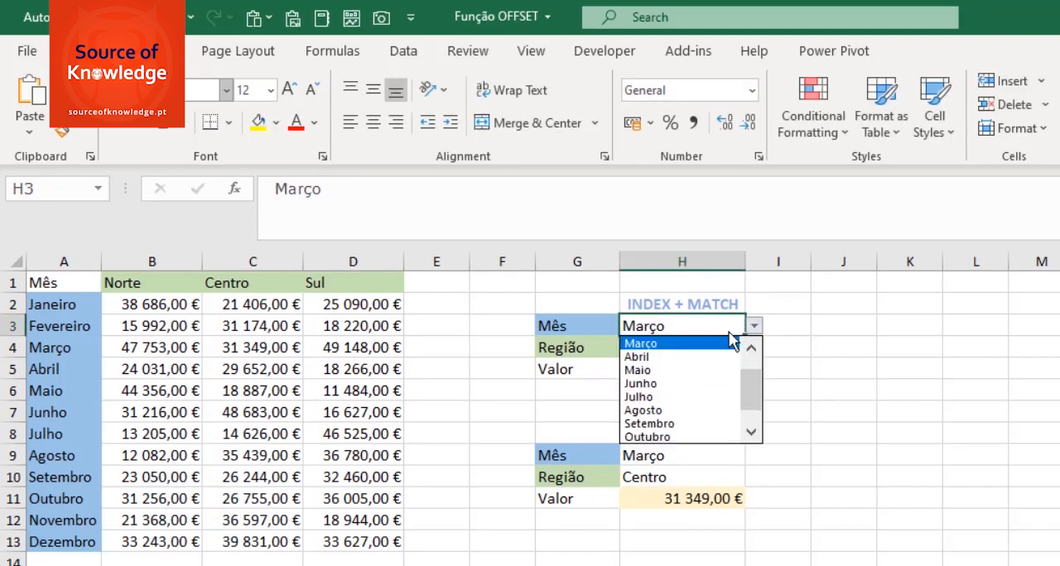
{"action": "left_click", "coordinate": [675, 372]}
{"action": "left_click", "coordinate": [738, 456]}
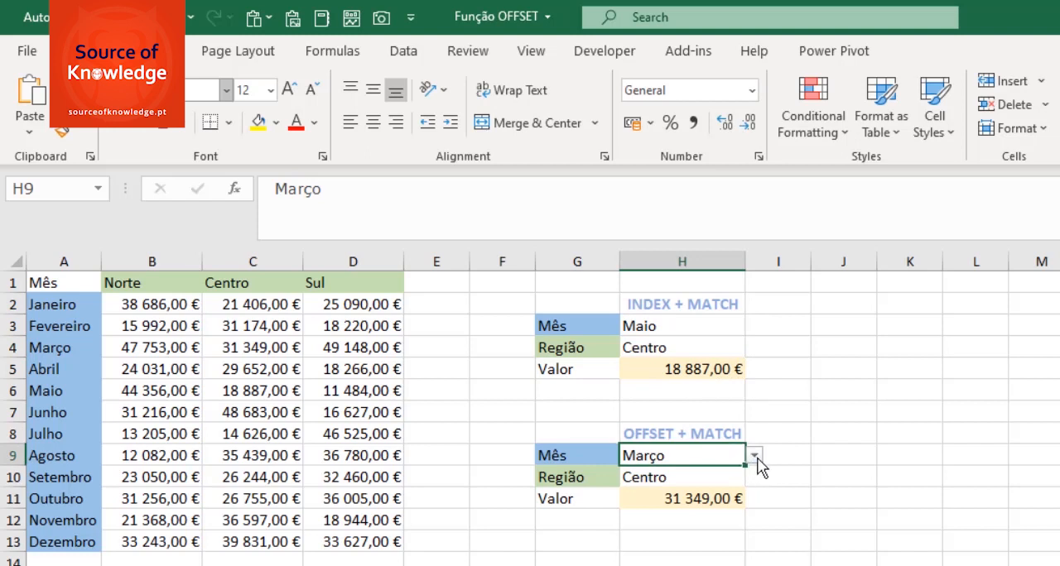
{"action": "left_click", "coordinate": [754, 456]}
{"action": "left_click", "coordinate": [672, 500]}
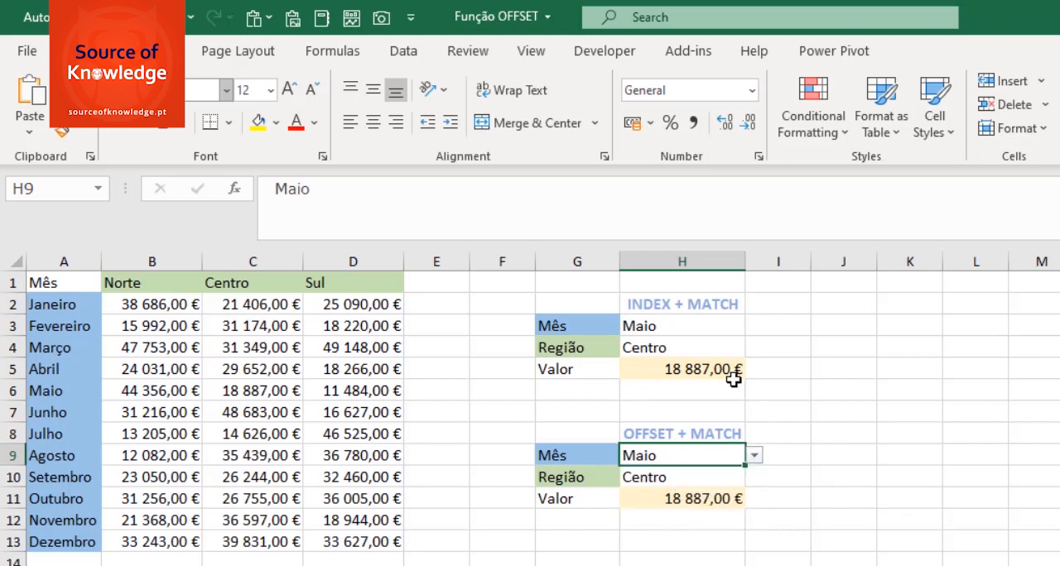
- Set the region to Sul in both the INDEX + MATCH (H4) and OFFSET + MATCH (H10) blocks
{"action": "left_click", "coordinate": [717, 351]}
{"action": "left_click", "coordinate": [754, 348]}
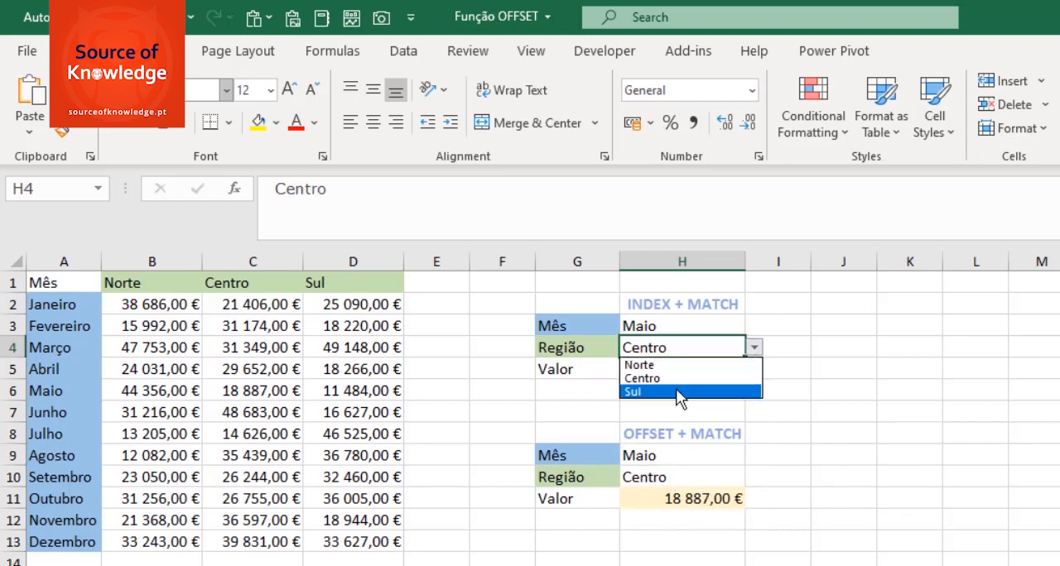
{"action": "left_click", "coordinate": [676, 391]}
{"action": "left_click", "coordinate": [728, 480]}
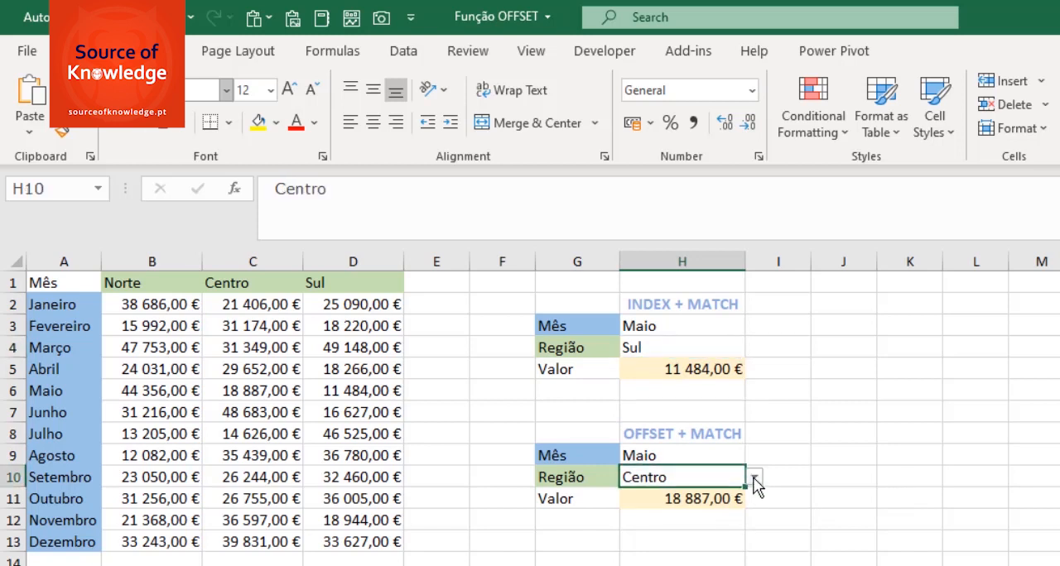
{"action": "left_click", "coordinate": [755, 478]}
{"action": "left_click", "coordinate": [675, 522]}
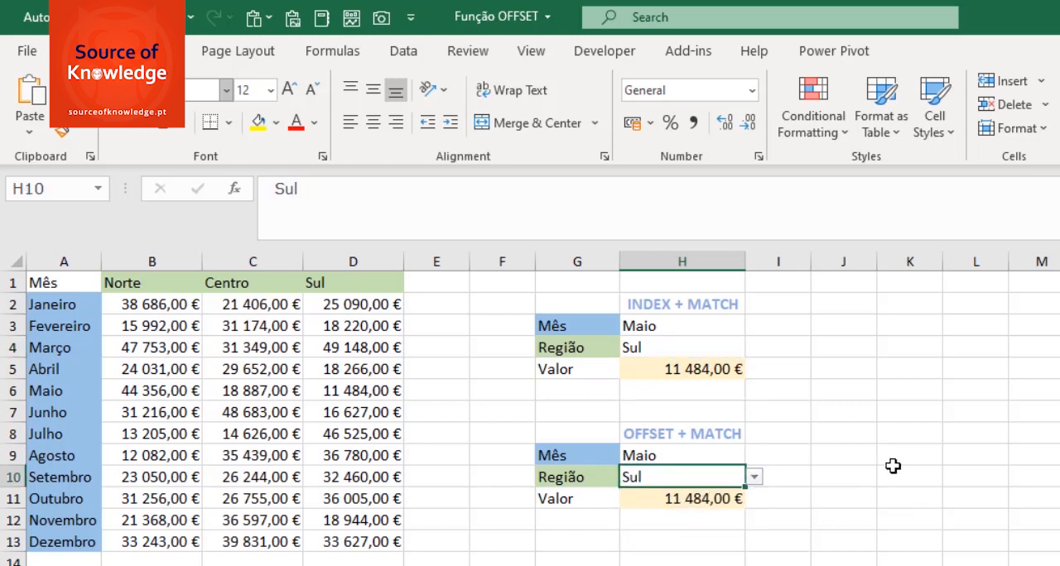